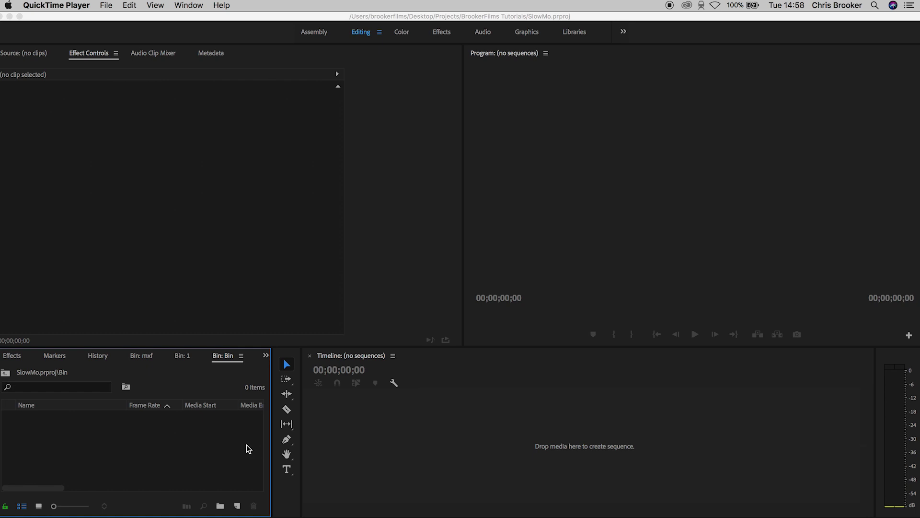
Import the clip 125_7536.MXF into the SlowMo project's empty bin
{"action": "left_click", "coordinate": [143, 462]}
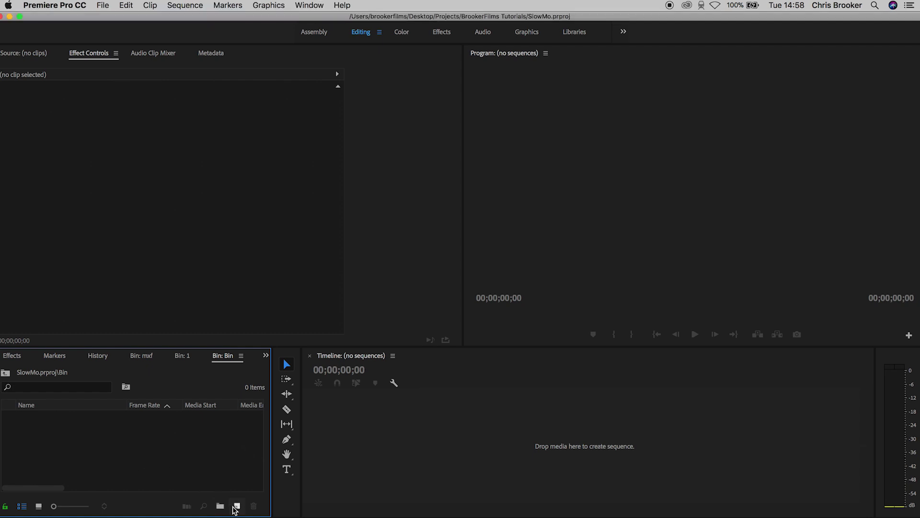
{"action": "right_click", "coordinate": [208, 469]}
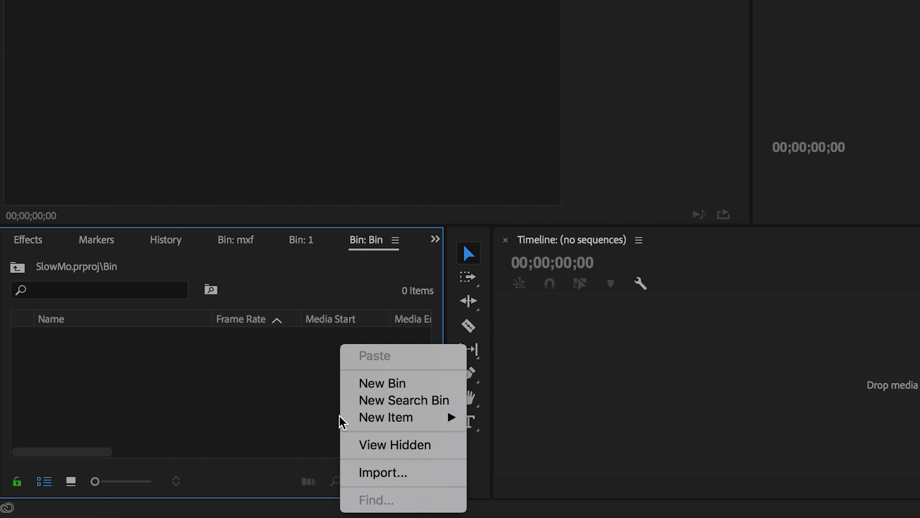
{"action": "mouse_move", "coordinate": [360, 426]}
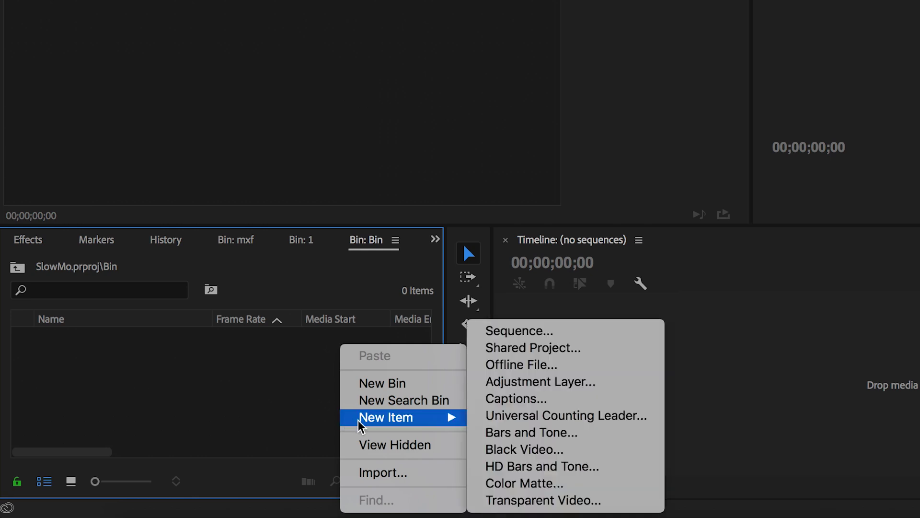
{"action": "left_click", "coordinate": [400, 474]}
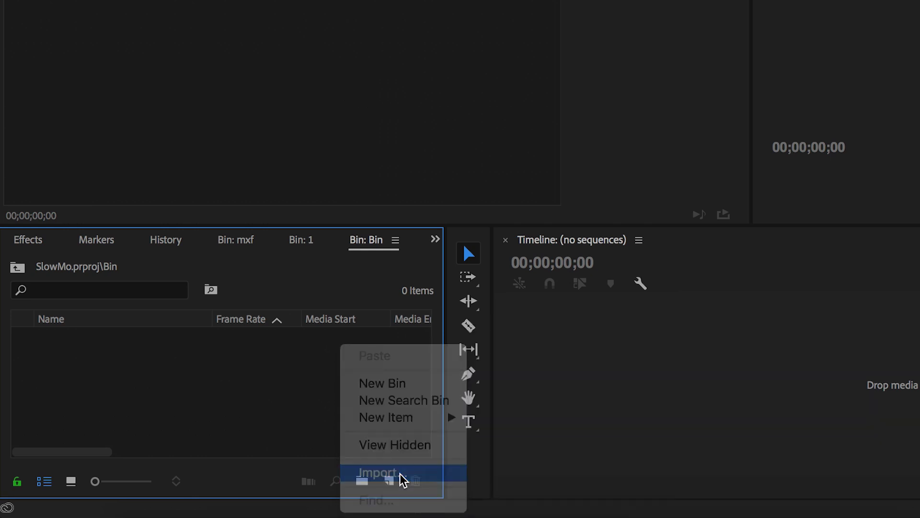
{"action": "left_click", "coordinate": [641, 42]}
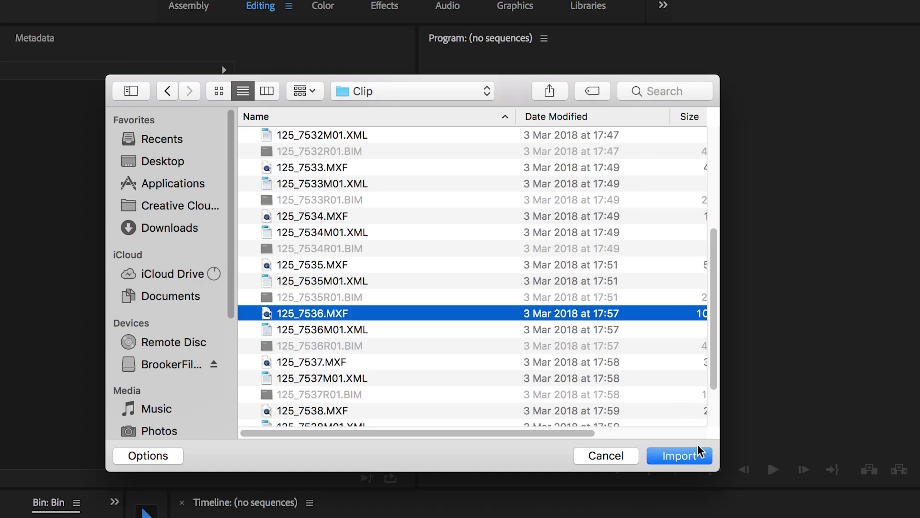
{"action": "left_click", "coordinate": [677, 455]}
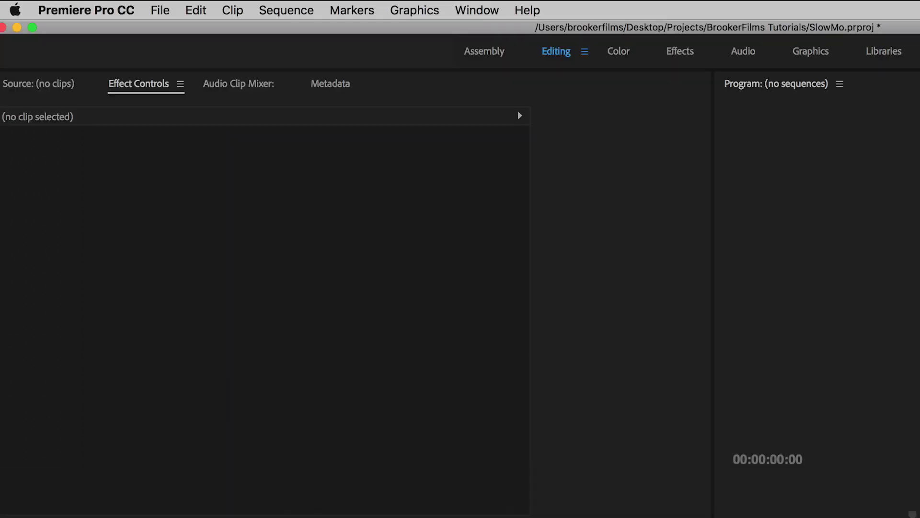
Create a new sequence named SlowMotion at 1920×1080 with square pixels
{"action": "left_click", "coordinate": [169, 13]}
{"action": "mouse_move", "coordinate": [182, 29]}
{"action": "left_click", "coordinate": [410, 68]}
{"action": "type", "text": "SlowM"}
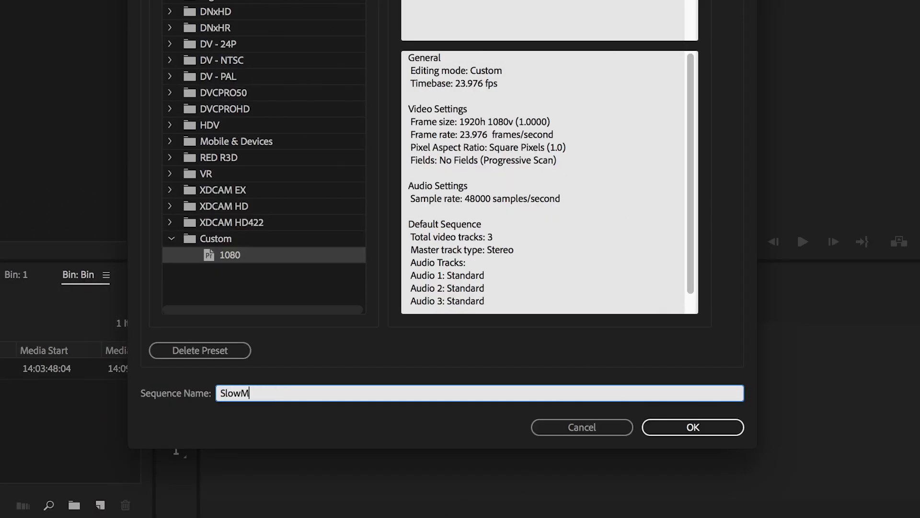
{"action": "type", "text": "otion"}
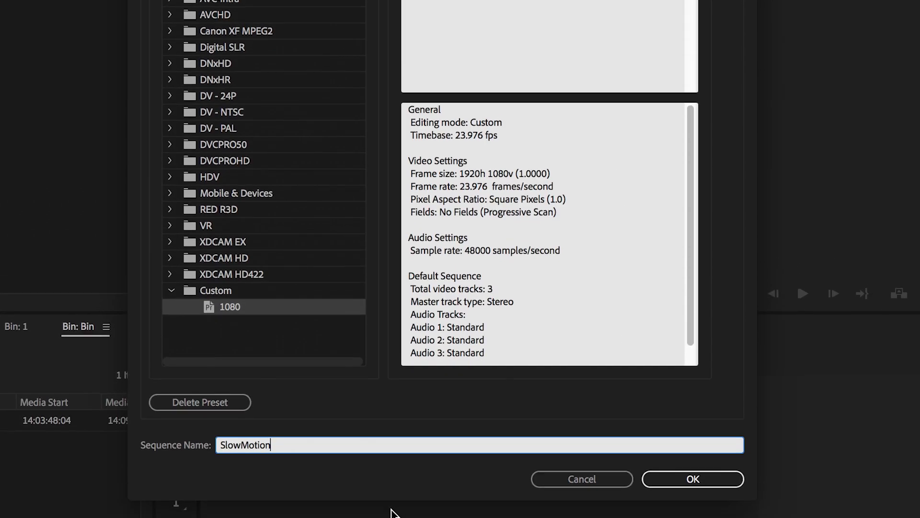
{"action": "left_click", "coordinate": [269, 31]}
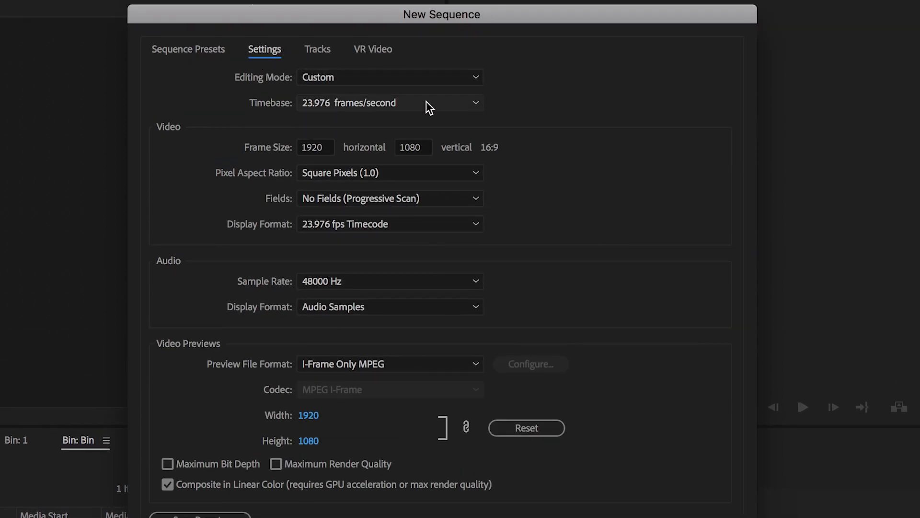
{"action": "left_click", "coordinate": [309, 149]}
{"action": "left_click", "coordinate": [414, 150]}
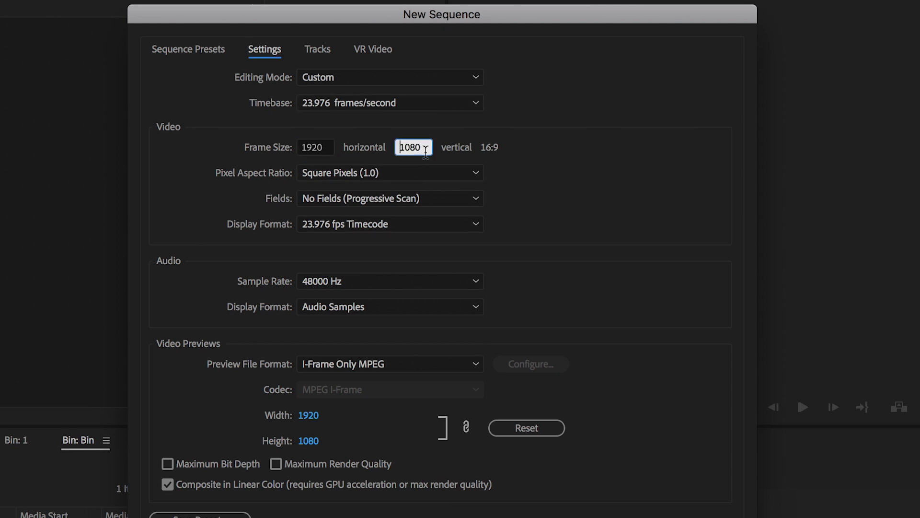
{"action": "left_click", "coordinate": [341, 174]}
{"action": "left_click", "coordinate": [337, 173]}
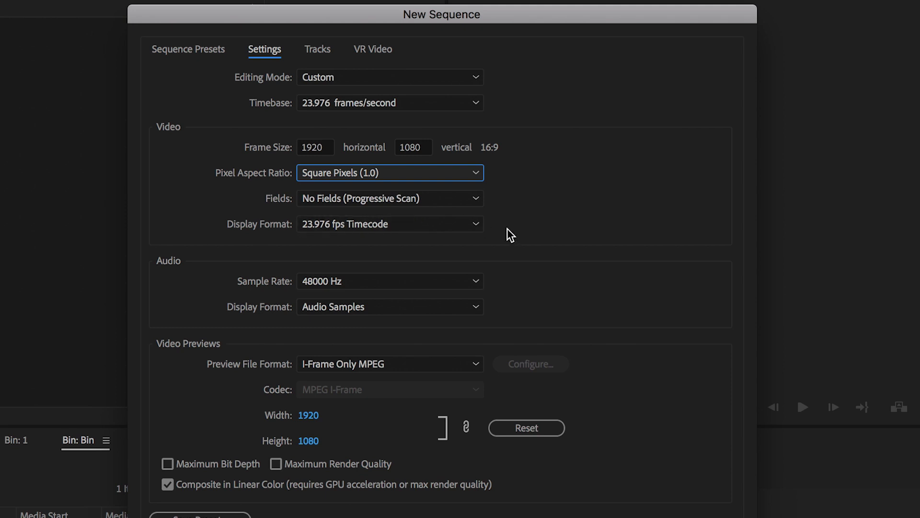
{"action": "key", "text": "Return"}
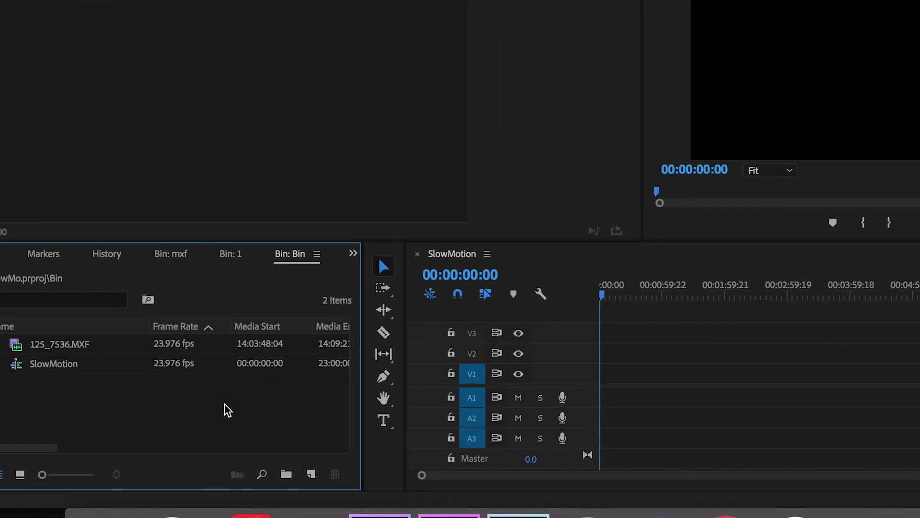
Place 125_7536.MXF on the SlowMotion timeline and drop the music track onto A1
{"action": "left_click_drag", "start_coordinate": [21, 350], "coordinate": [561, 401]}
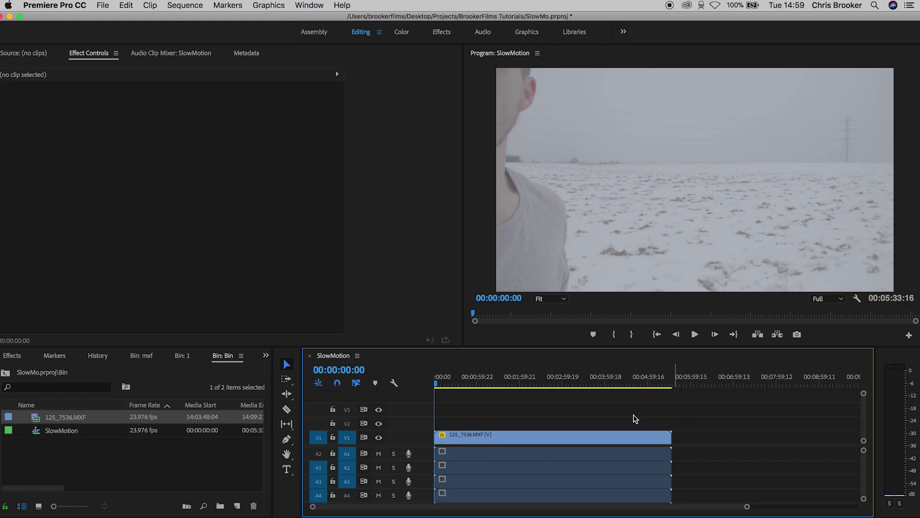
{"action": "left_click", "coordinate": [177, 459]}
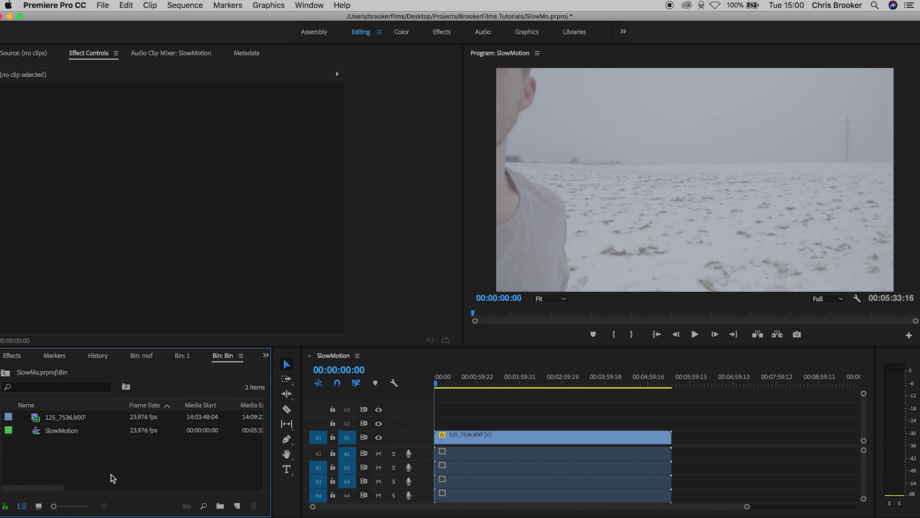
{"action": "left_click", "coordinate": [521, 440]}
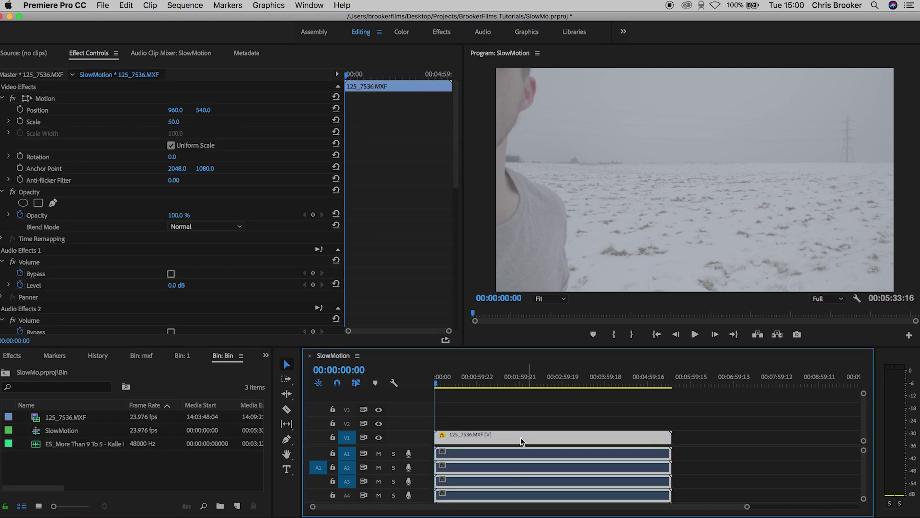
{"action": "left_click_drag", "start_coordinate": [66, 447], "coordinate": [677, 461]}
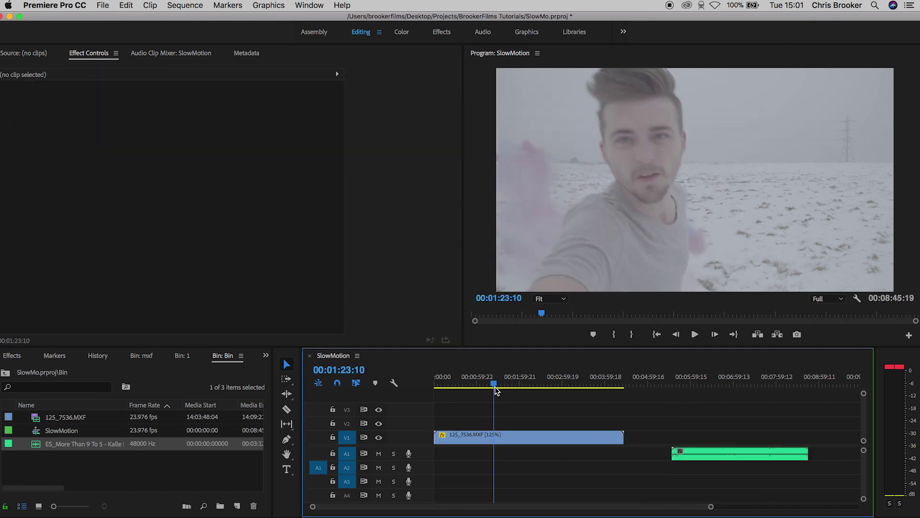
{"action": "left_click_drag", "start_coordinate": [495, 388], "coordinate": [471, 391]}
Try 50% in the V1 clip's Speed/Duration, then scrub the footage to 00:01:31:07
{"action": "right_click", "coordinate": [505, 437]}
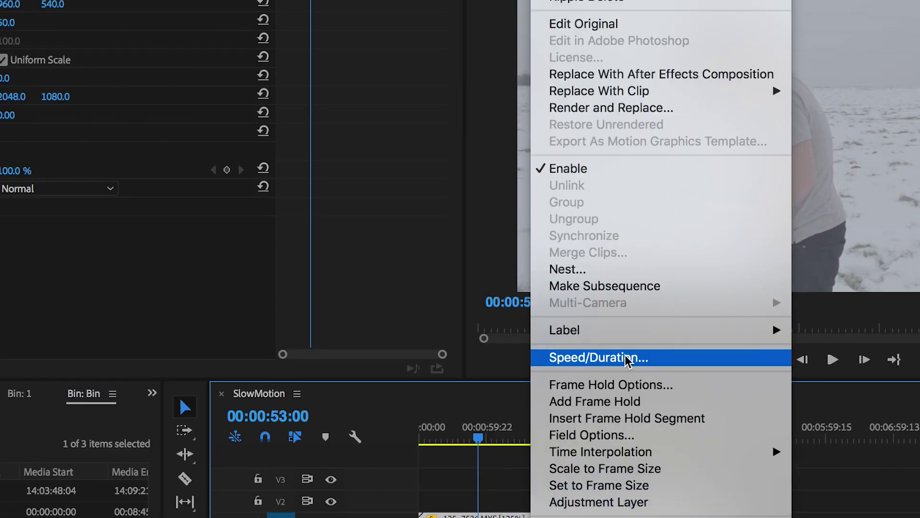
{"action": "left_click", "coordinate": [598, 358]}
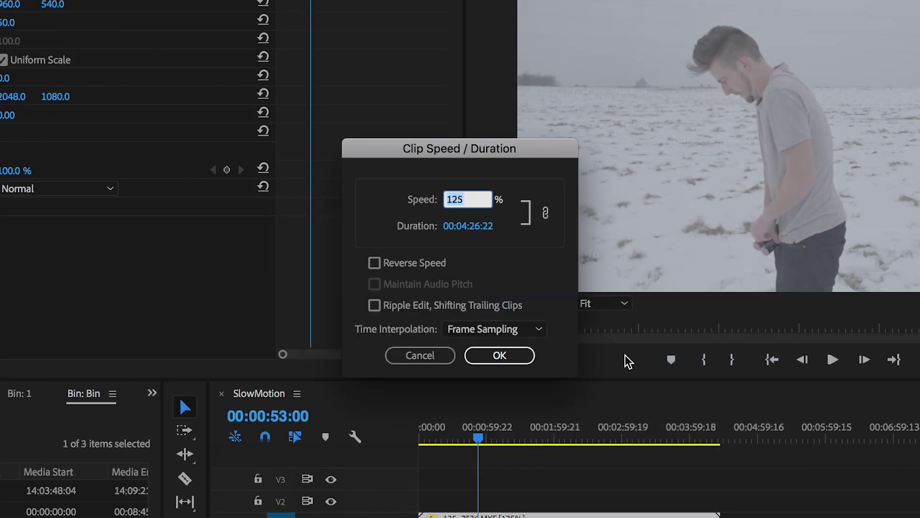
{"action": "type", "text": "50"}
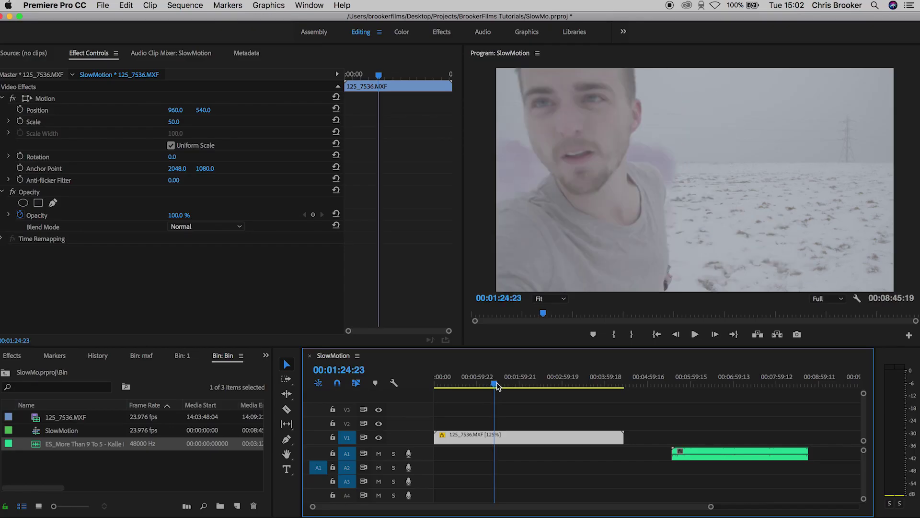
{"action": "left_click_drag", "start_coordinate": [494, 386], "coordinate": [498, 385]}
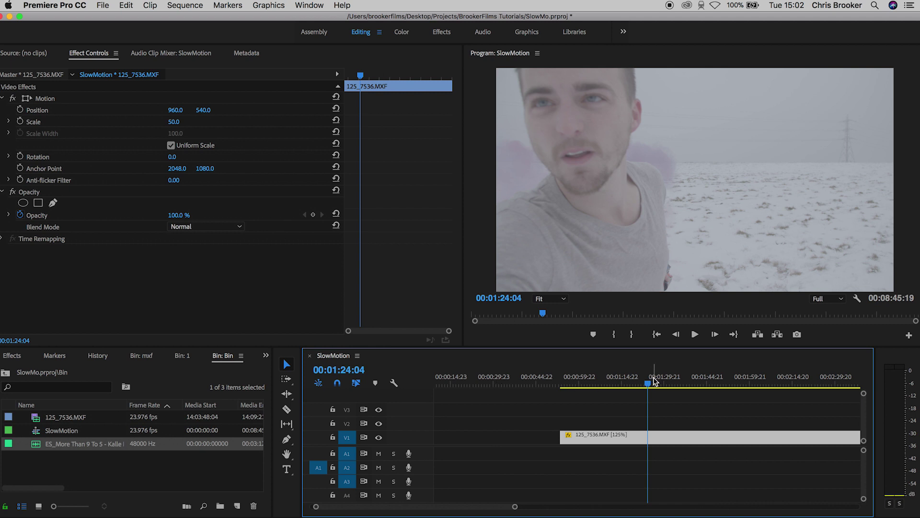
{"action": "mouse_move", "coordinate": [655, 381]}
{"action": "left_mouse_down"}
{"action": "mouse_move", "coordinate": [671, 381]}
{"action": "mouse_move", "coordinate": [655, 387]}
{"action": "left_mouse_up"}
{"action": "left_click", "coordinate": [563, 437]}
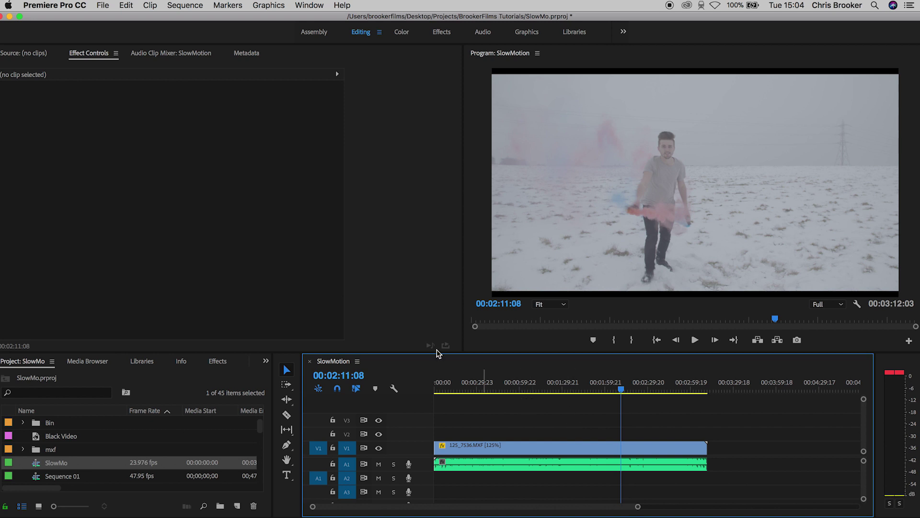
Apply the Lumetri Color effect to the video clip
{"action": "left_click", "coordinate": [223, 362]}
{"action": "left_click", "coordinate": [76, 376]}
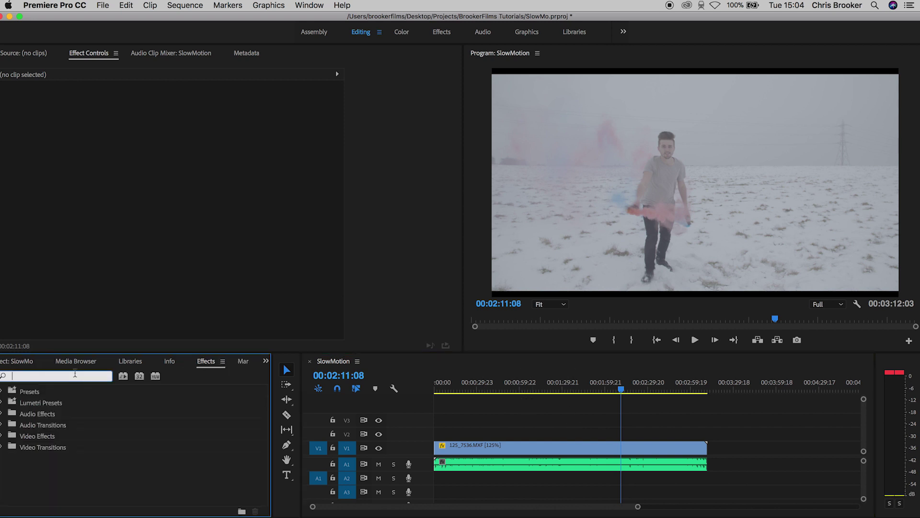
{"action": "type", "text": "lum"}
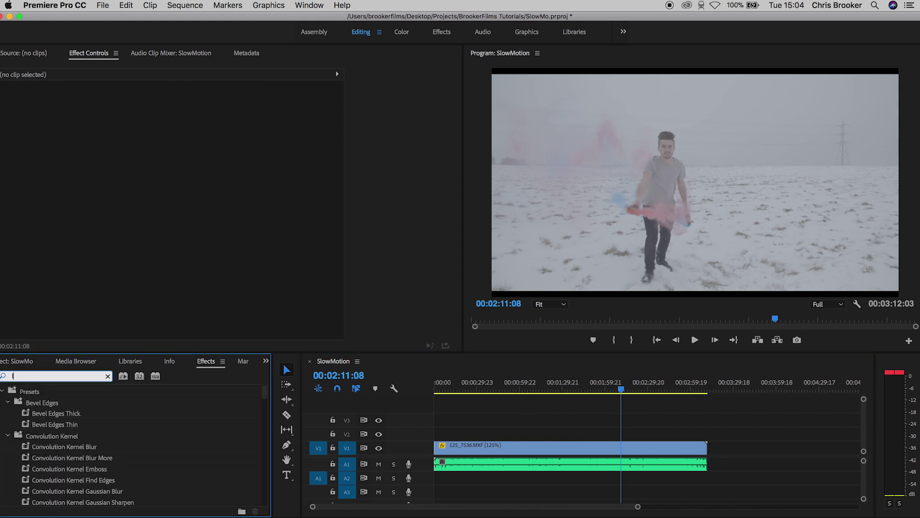
{"action": "type", "text": "etr"}
{"action": "scroll", "coordinate": [75, 408], "scroll_direction": "down", "scroll_amount": 10}
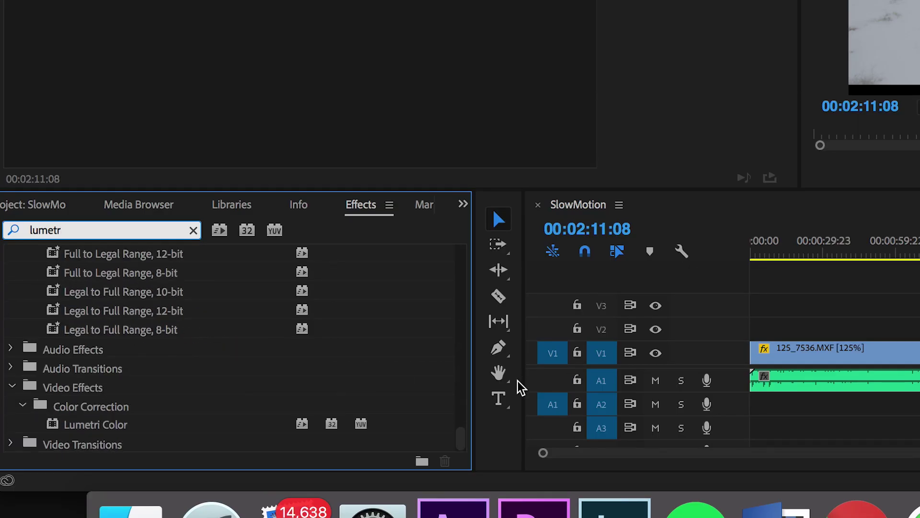
{"action": "left_click_drag", "start_coordinate": [72, 424], "coordinate": [821, 354]}
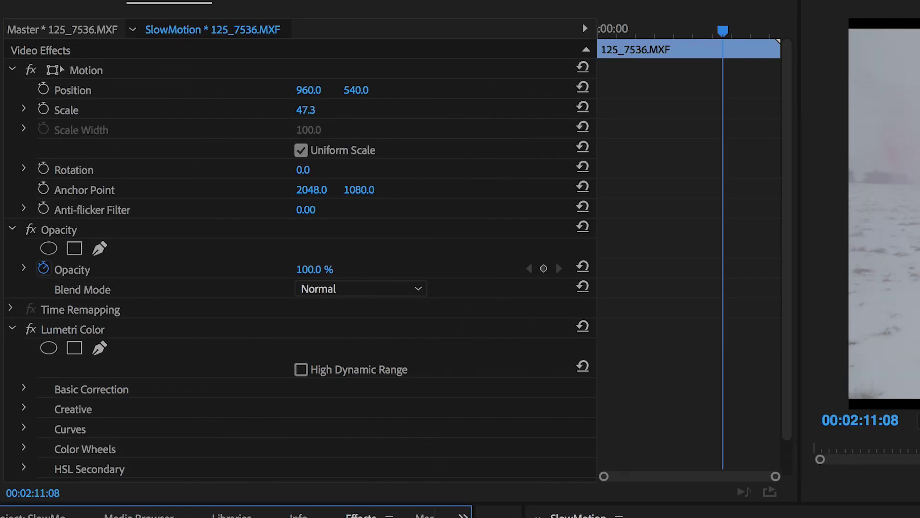
Set Lumetri Basic Correction's Input LUT to ALEXA_Default_LogC2Rec709
{"action": "left_click", "coordinate": [23, 389]}
{"action": "scroll", "coordinate": [626, 340], "scroll_direction": "down", "scroll_amount": 4}
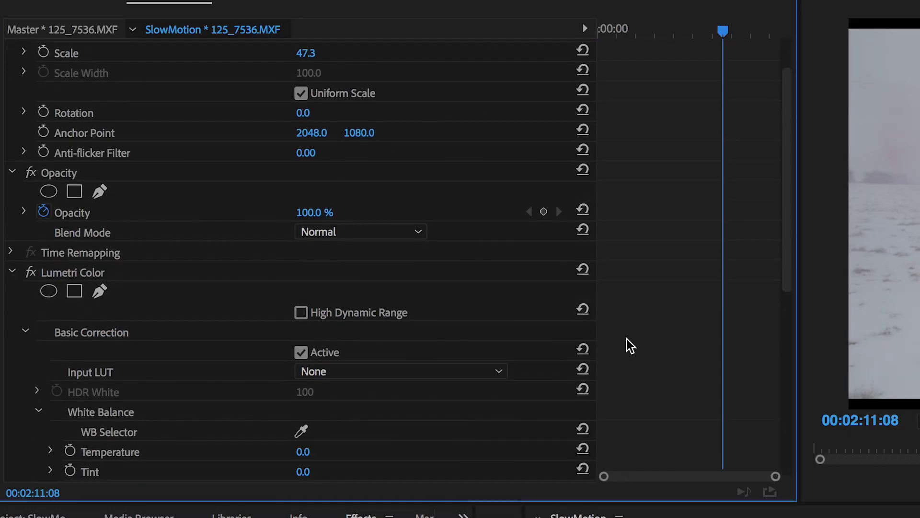
{"action": "left_click", "coordinate": [432, 259]}
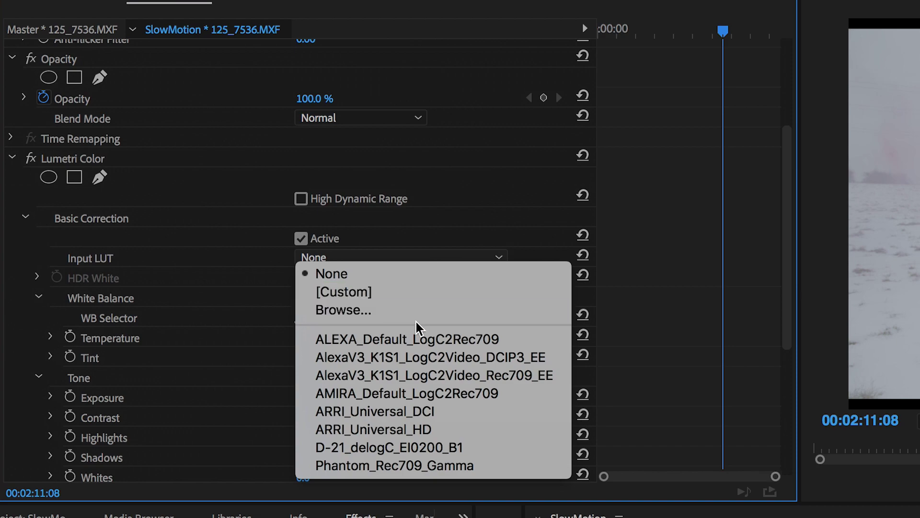
{"action": "left_click", "coordinate": [405, 338]}
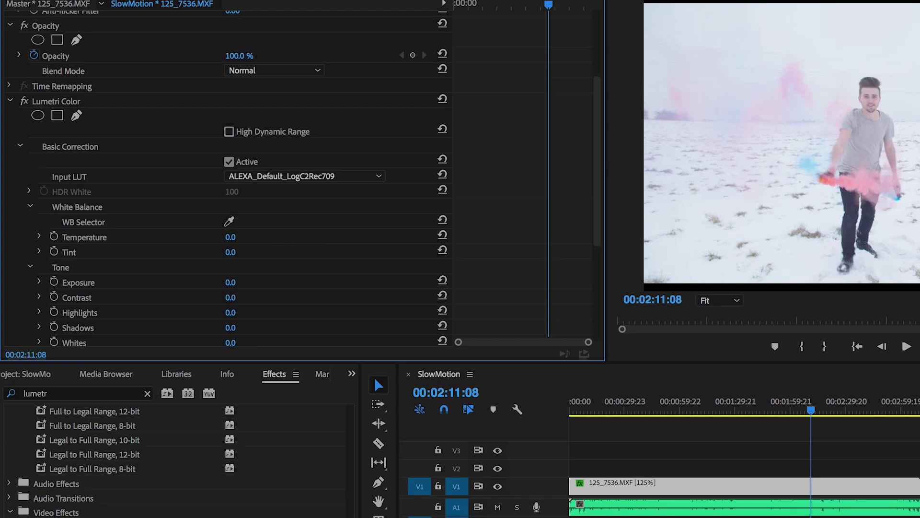
Search the effects for 'lev' and select the Levels effect
{"action": "left_click", "coordinate": [6, 98]}
{"action": "left_click", "coordinate": [59, 394]}
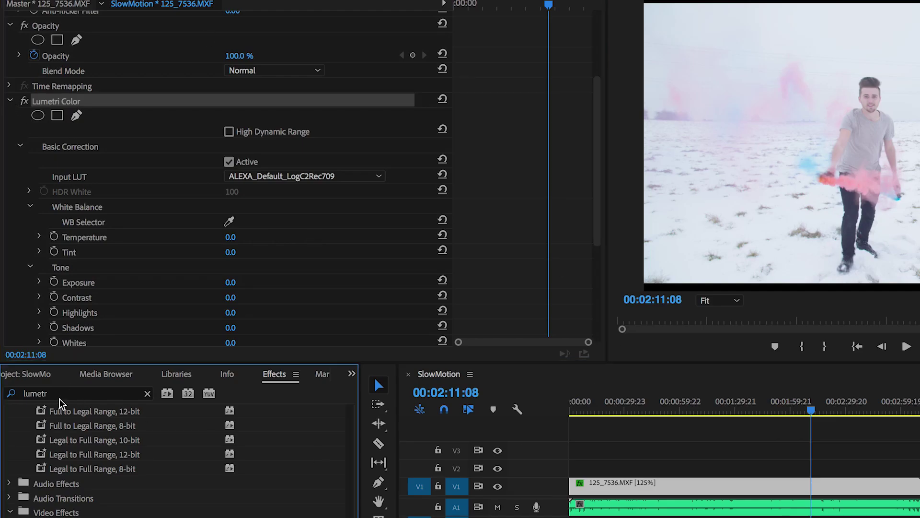
{"action": "type", "text": "lev"}
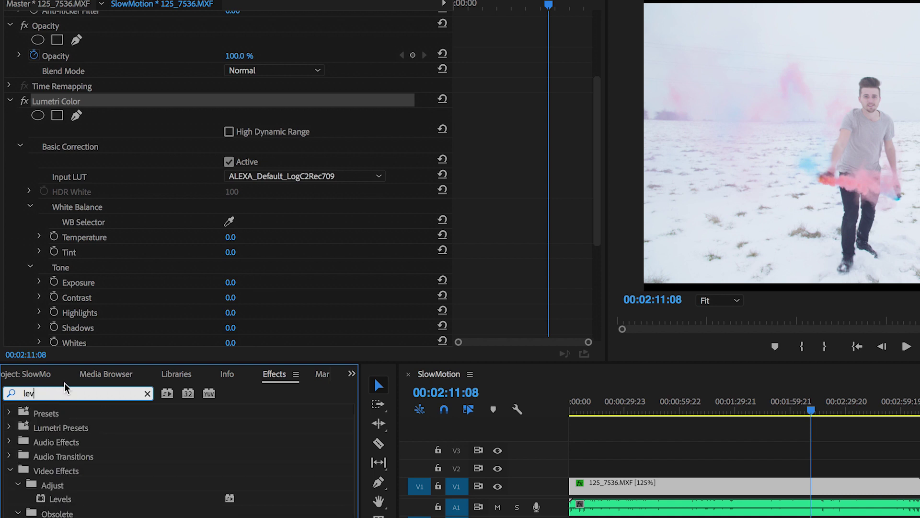
{"action": "left_click", "coordinate": [73, 501]}
Add Levels after Lumetri, with RGB Gamma about 80 and RGB White Input Level 241
{"action": "left_click_drag", "start_coordinate": [69, 100], "coordinate": [68, 98]}
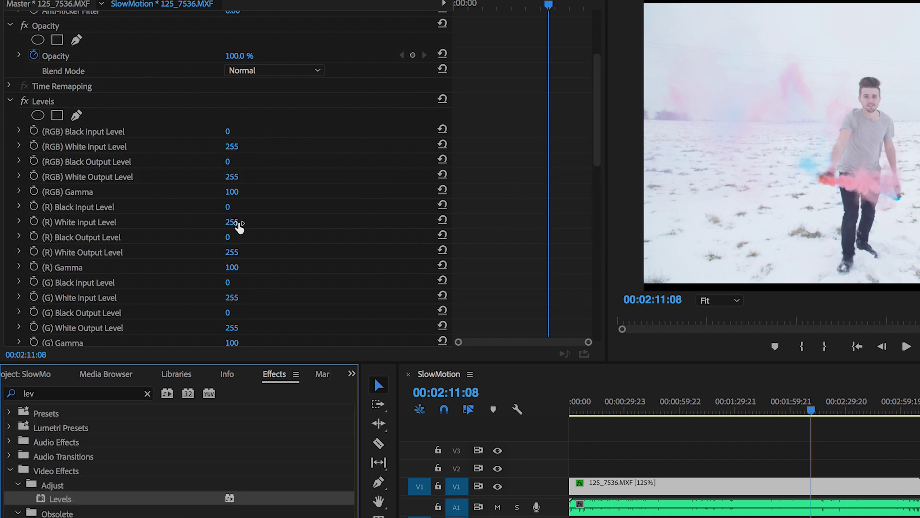
{"action": "left_click_drag", "start_coordinate": [241, 199], "coordinate": [232, 198]}
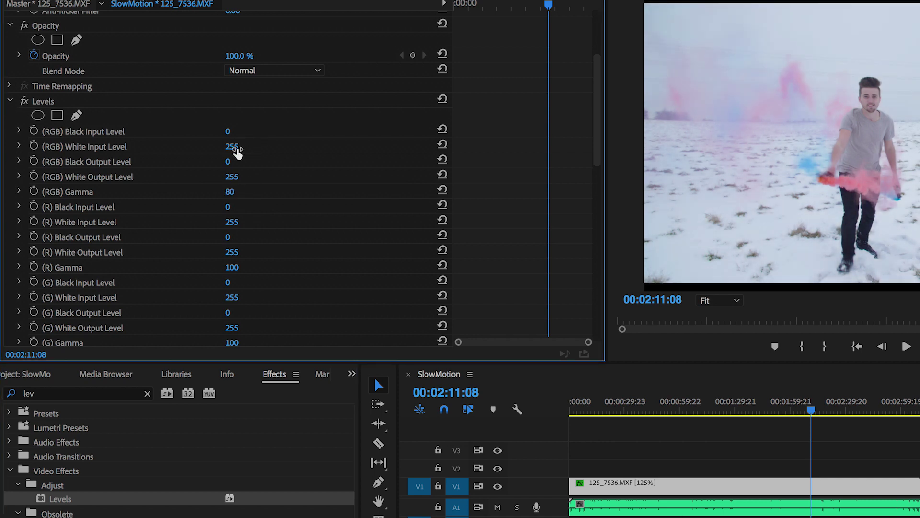
{"action": "left_click_drag", "start_coordinate": [237, 151], "coordinate": [231, 151]}
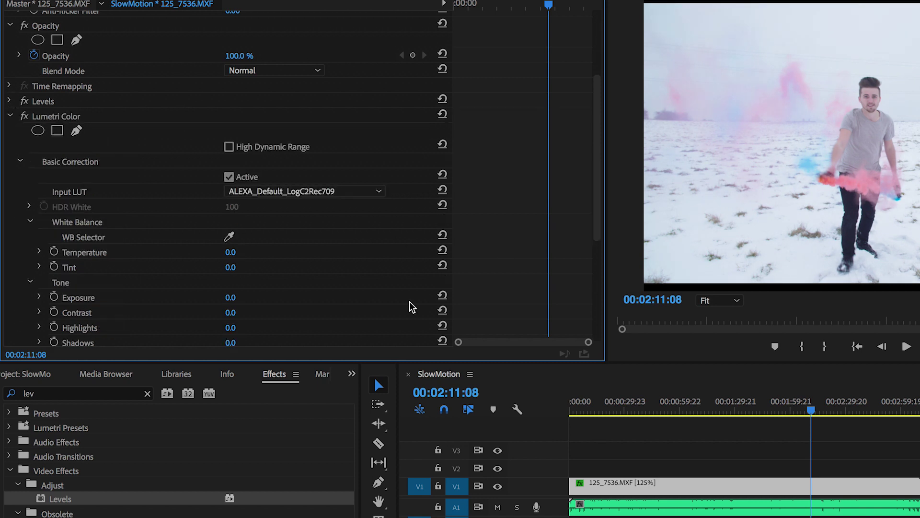
{"action": "left_click", "coordinate": [101, 390]}
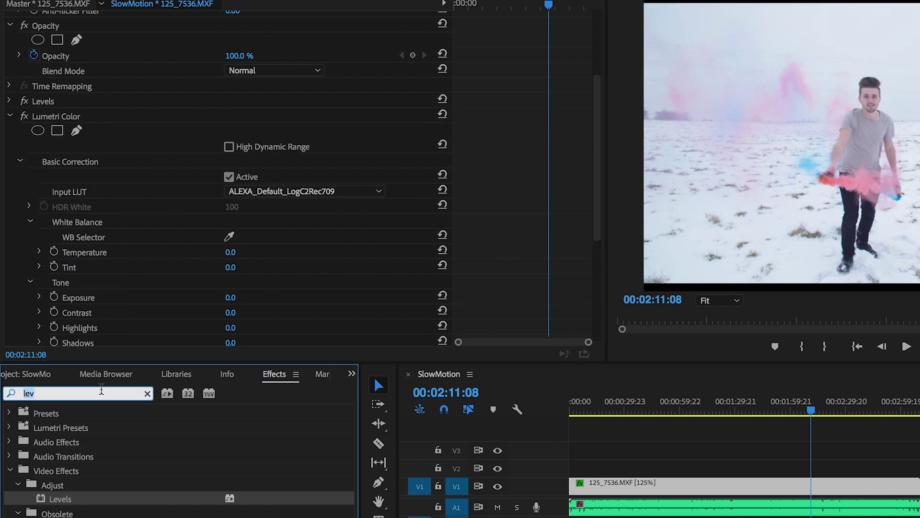
Apply Fast Color Corrector to the clip and set its Saturation to 162
{"action": "type", "text": "fast"}
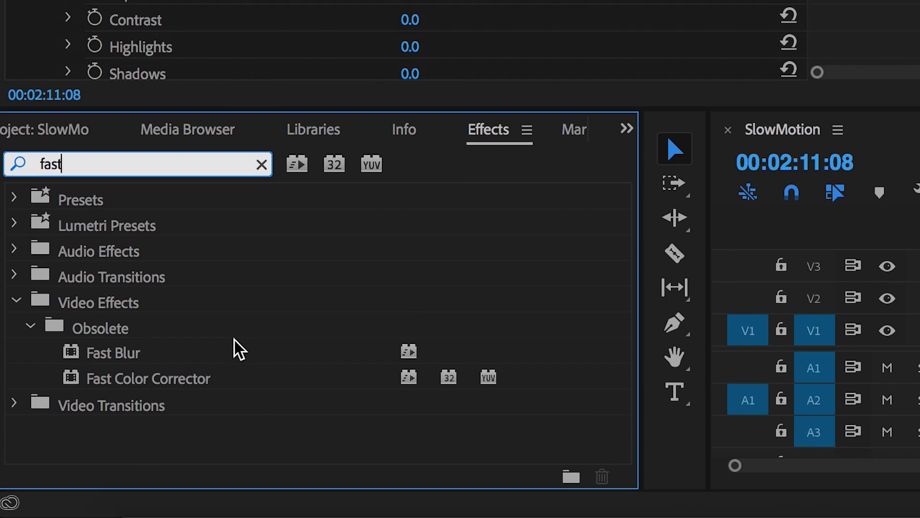
{"action": "left_click_drag", "start_coordinate": [191, 376], "coordinate": [66, 102]}
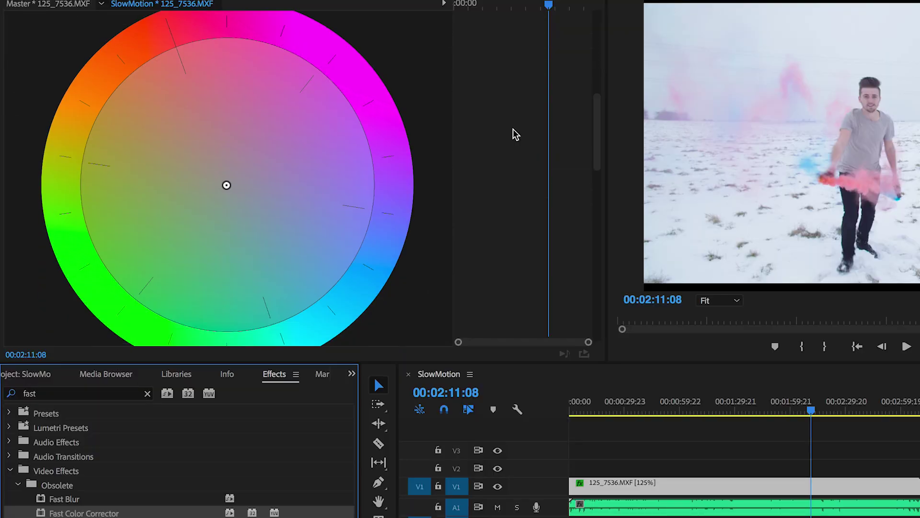
{"action": "scroll", "coordinate": [514, 134], "scroll_direction": "down", "scroll_amount": 1}
{"action": "scroll", "coordinate": [515, 135], "scroll_direction": "down", "scroll_amount": 10}
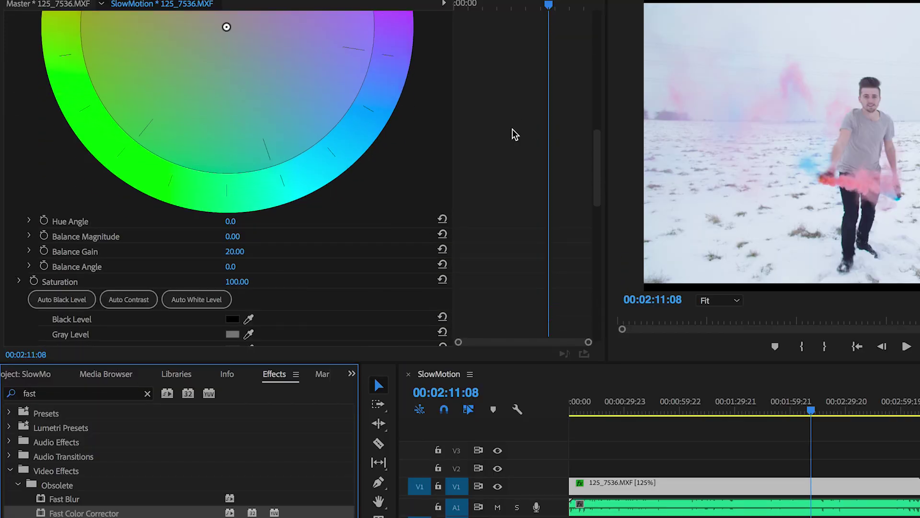
{"action": "left_click", "coordinate": [237, 268]}
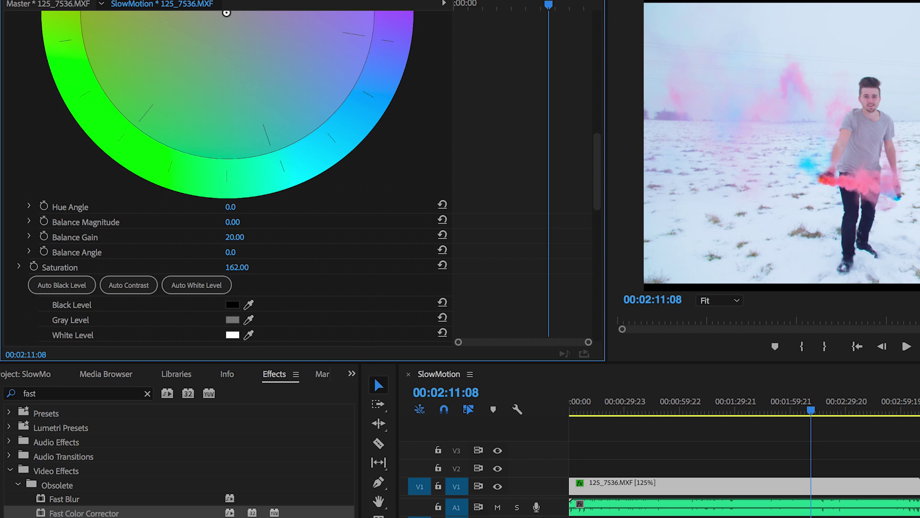
{"action": "scroll", "coordinate": [570, 185], "scroll_direction": "up", "scroll_amount": 20}
{"action": "scroll", "coordinate": [567, 185], "scroll_direction": "down", "scroll_amount": 3}
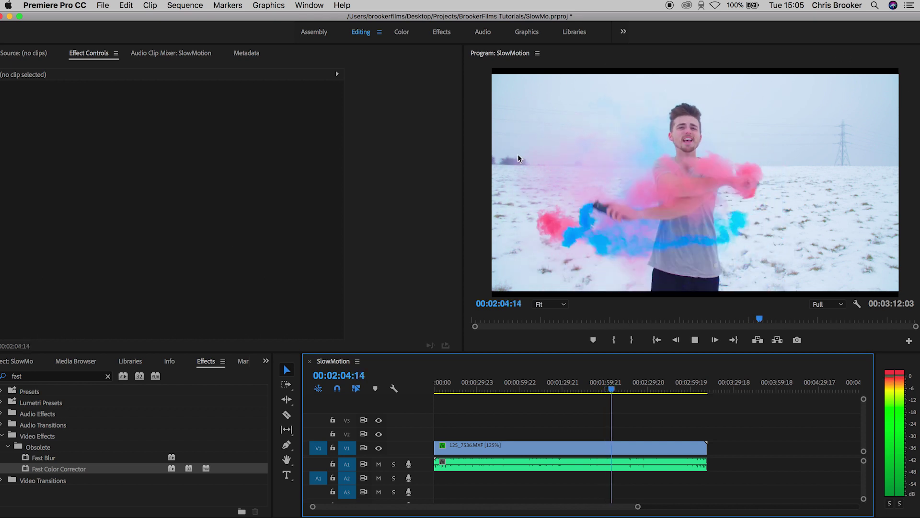
{"action": "key", "text": "space"}
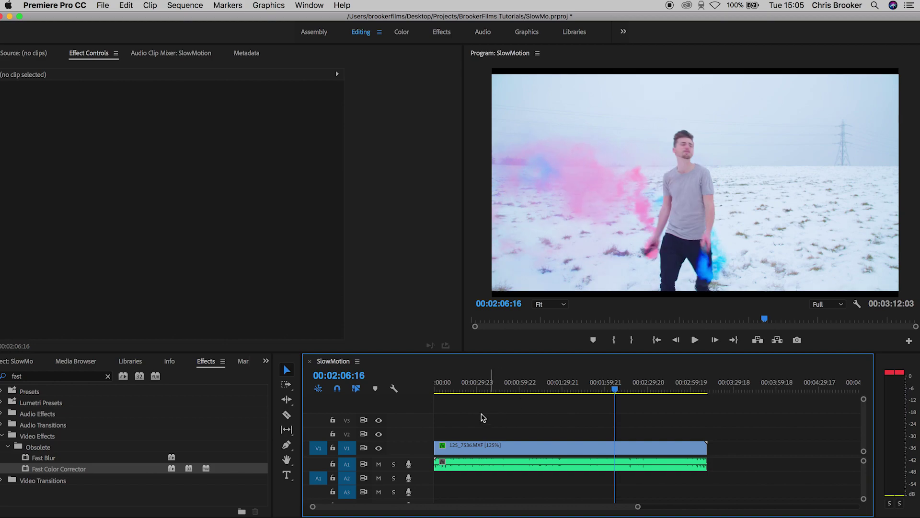
Create a new Black Video item in the project bin with default settings
{"action": "left_click", "coordinate": [266, 361]}
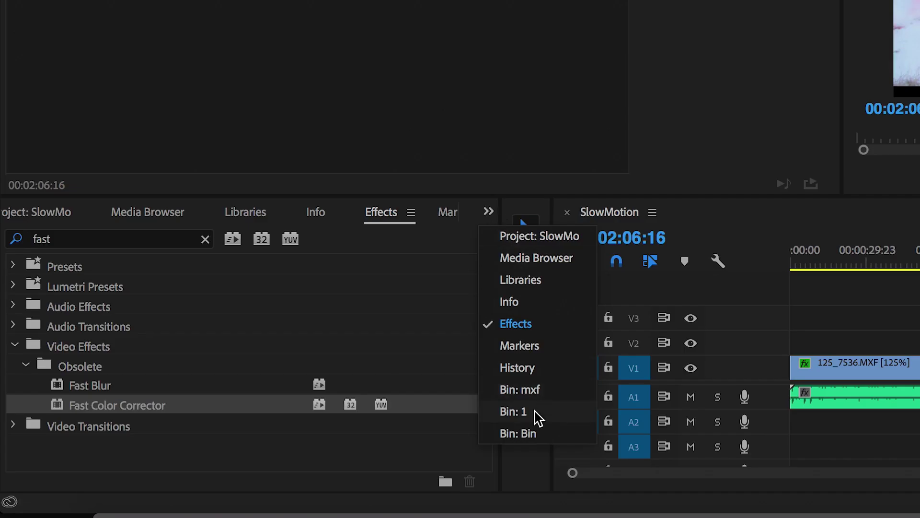
{"action": "left_click", "coordinate": [519, 432]}
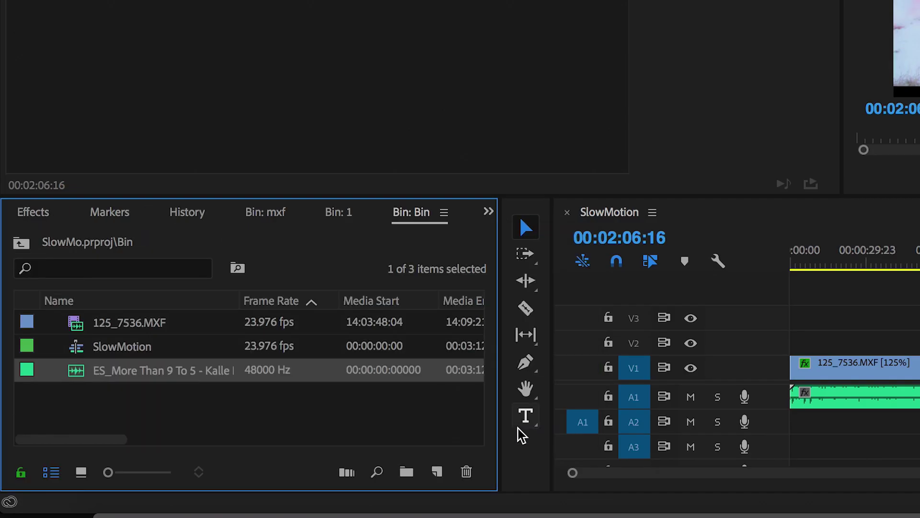
{"action": "left_click", "coordinate": [297, 395]}
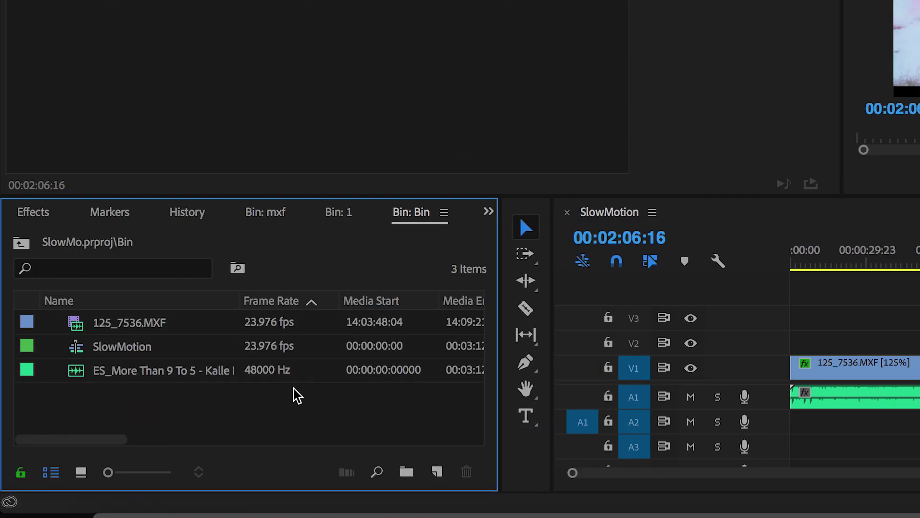
{"action": "left_click", "coordinate": [442, 472]}
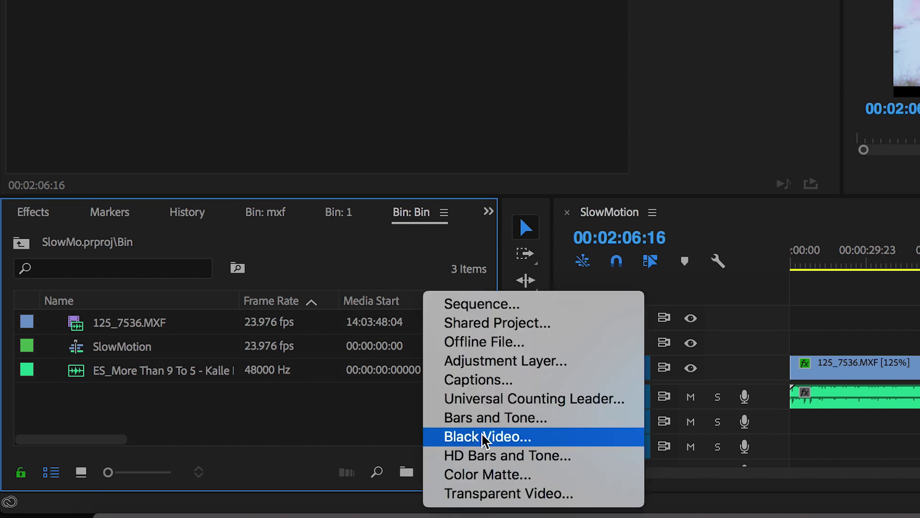
{"action": "left_click", "coordinate": [485, 437]}
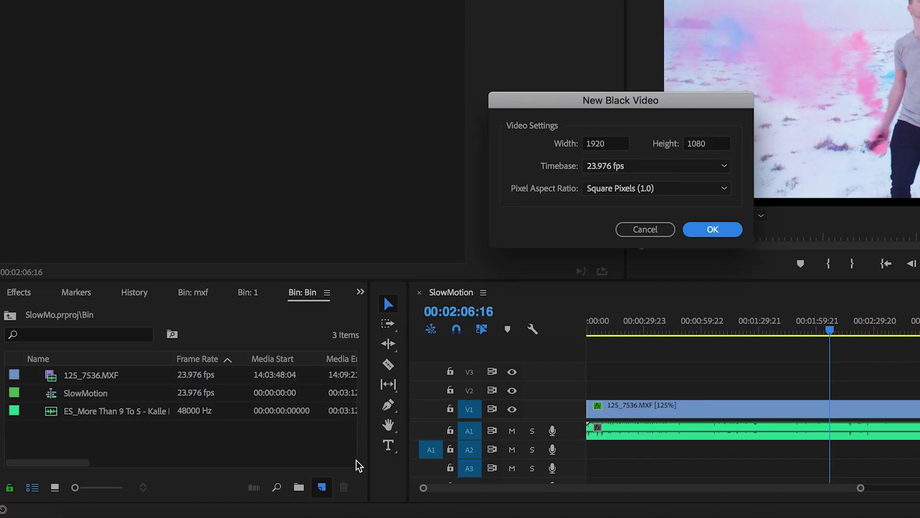
{"action": "key", "text": "Return"}
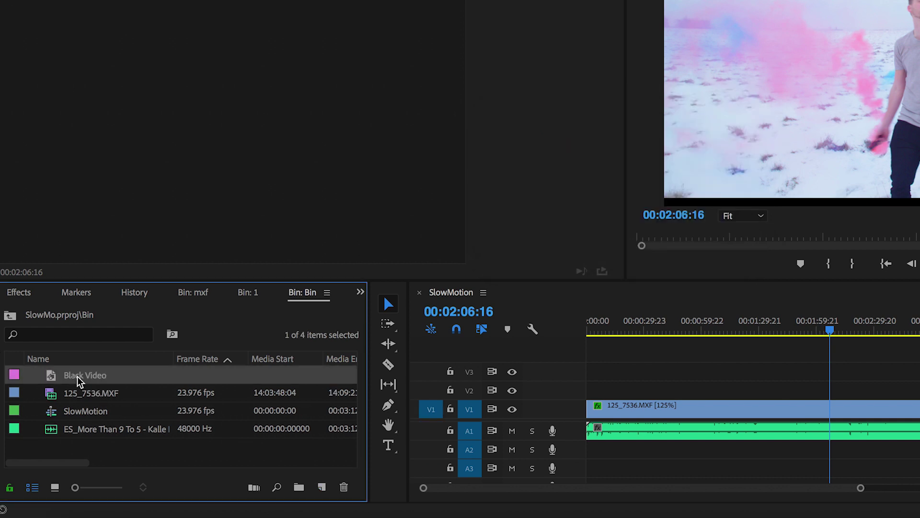
Place Black Video on V2 and V3 at the sequence start, lengthening the V2 copy
{"action": "left_click_drag", "start_coordinate": [79, 381], "coordinate": [918, 390]}
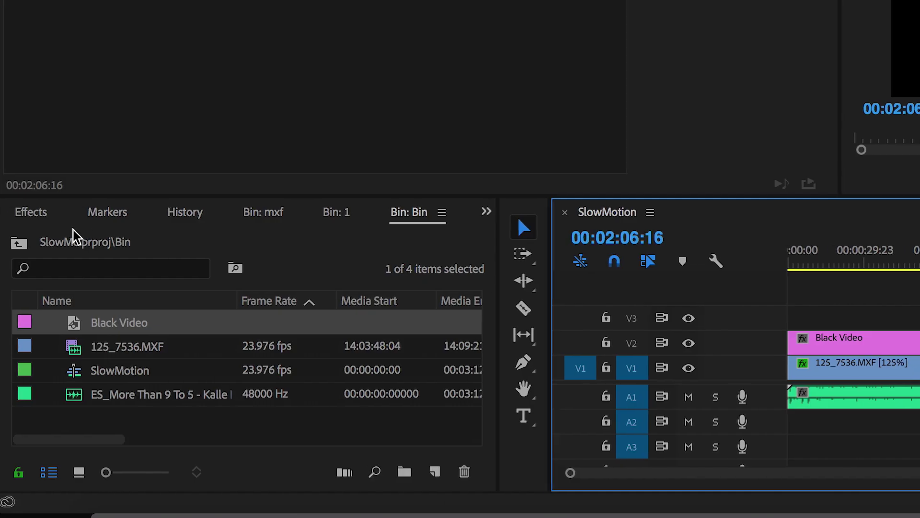
{"action": "left_click_drag", "start_coordinate": [75, 378], "coordinate": [309, 366]}
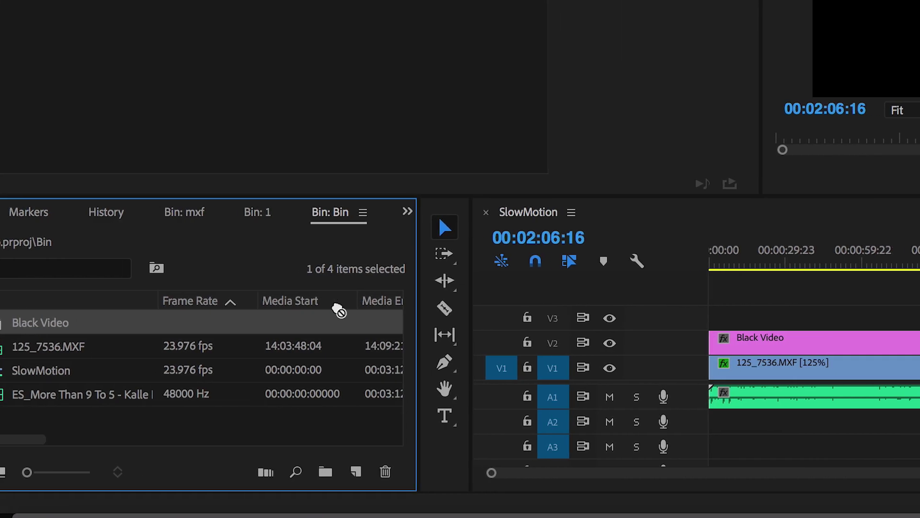
{"action": "left_click_drag", "start_coordinate": [338, 310], "coordinate": [722, 317]}
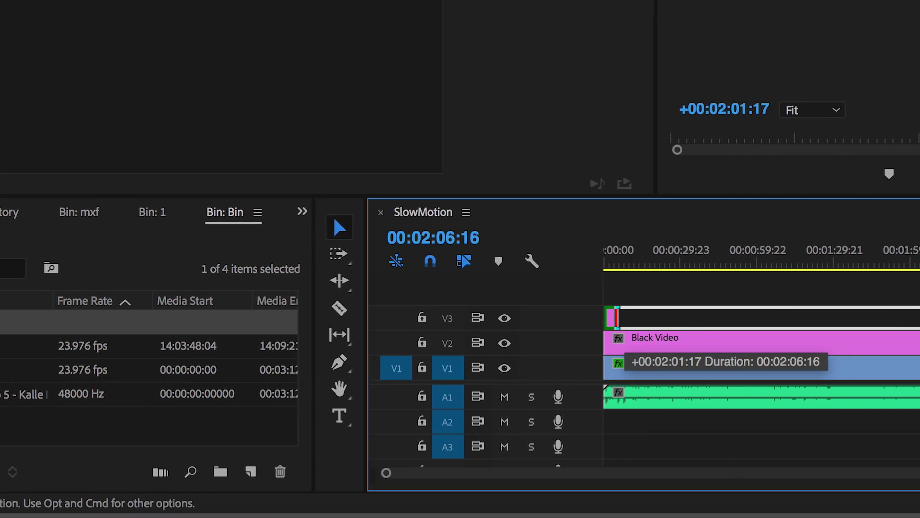
Extend the V3 Black Video to the footage end and apply Crop to the black clips
{"action": "left_click_drag", "start_coordinate": [919, 318], "coordinate": [851, 352]}
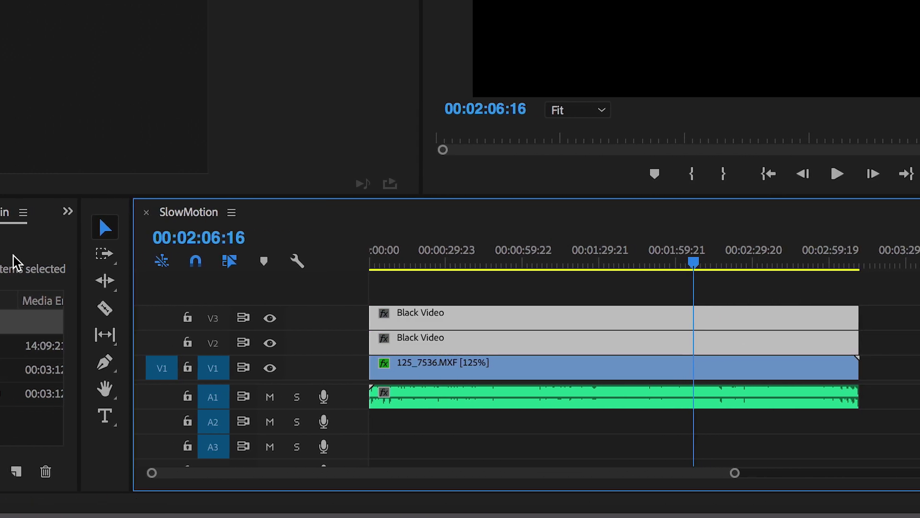
{"action": "left_click", "coordinate": [94, 211]}
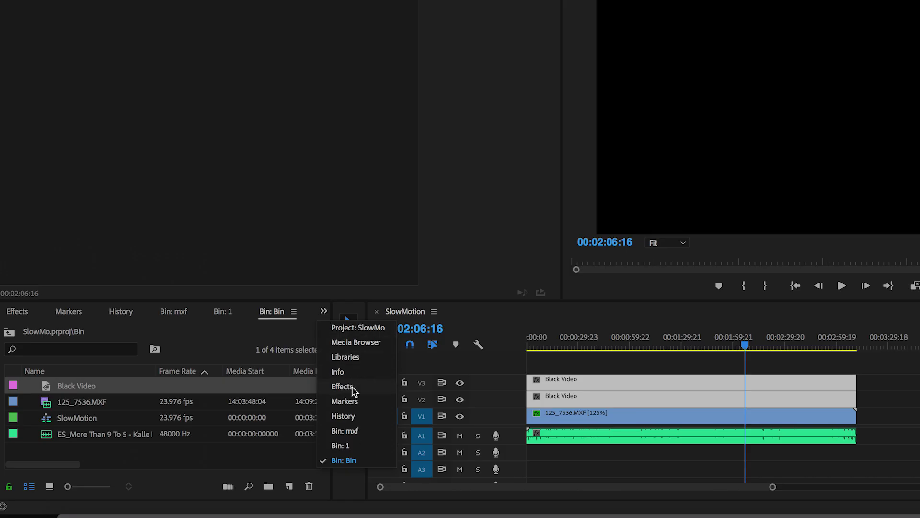
{"action": "left_click", "coordinate": [342, 386]}
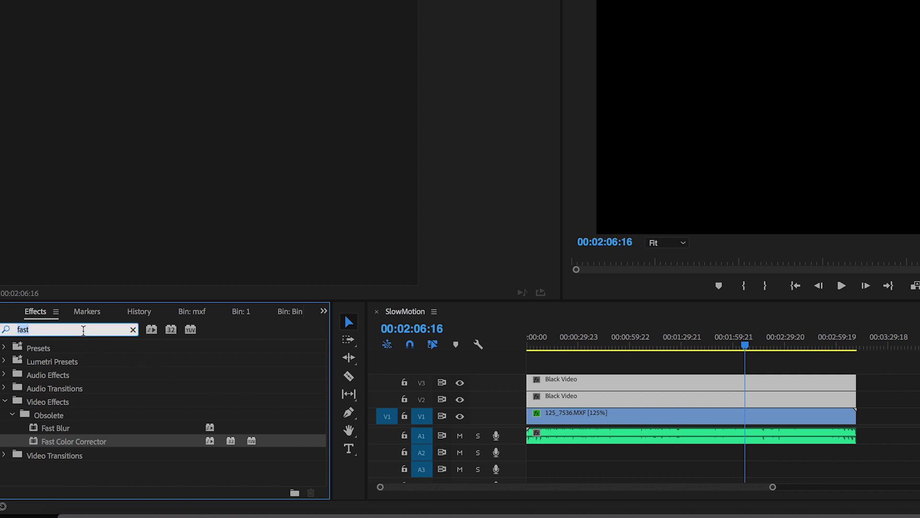
{"action": "type", "text": "crop"}
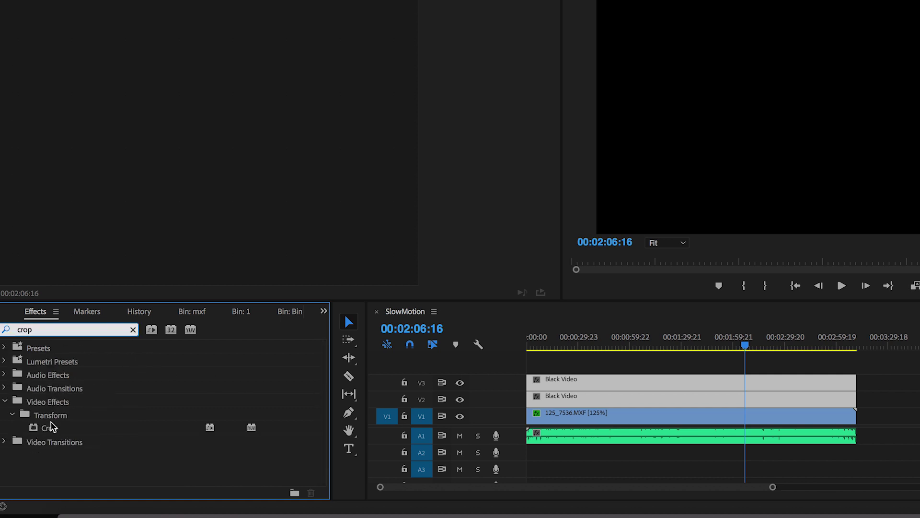
{"action": "left_click_drag", "start_coordinate": [52, 426], "coordinate": [542, 397]}
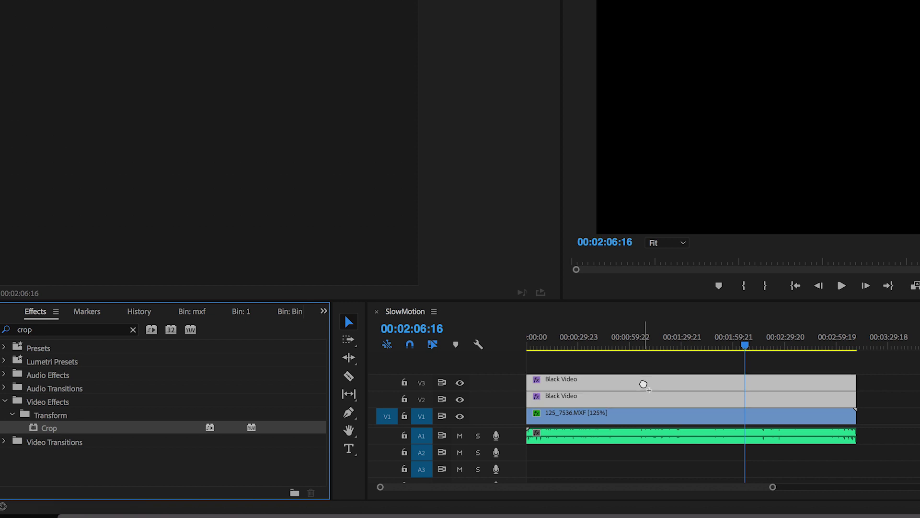
{"action": "left_click_drag", "start_coordinate": [643, 384], "coordinate": [645, 396]}
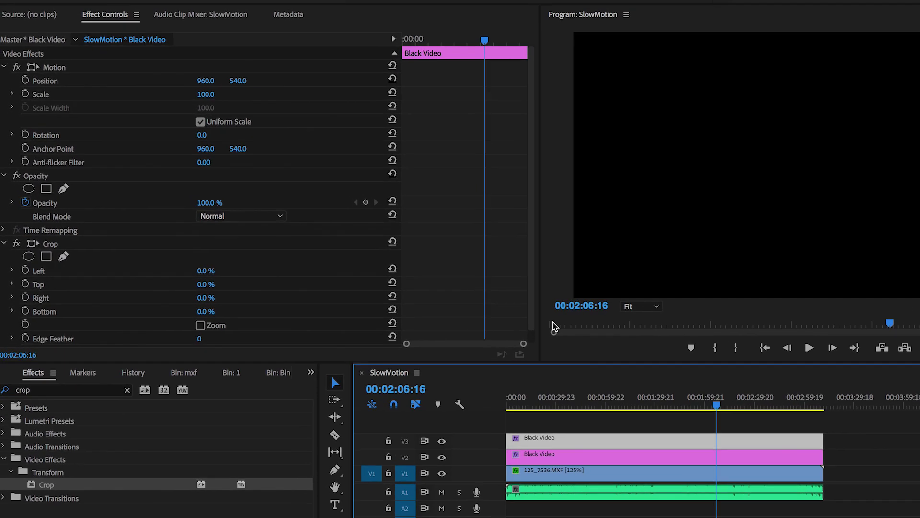
Set Crop Top to 85% on the V2 Black Video clip
{"action": "left_click", "coordinate": [214, 282]}
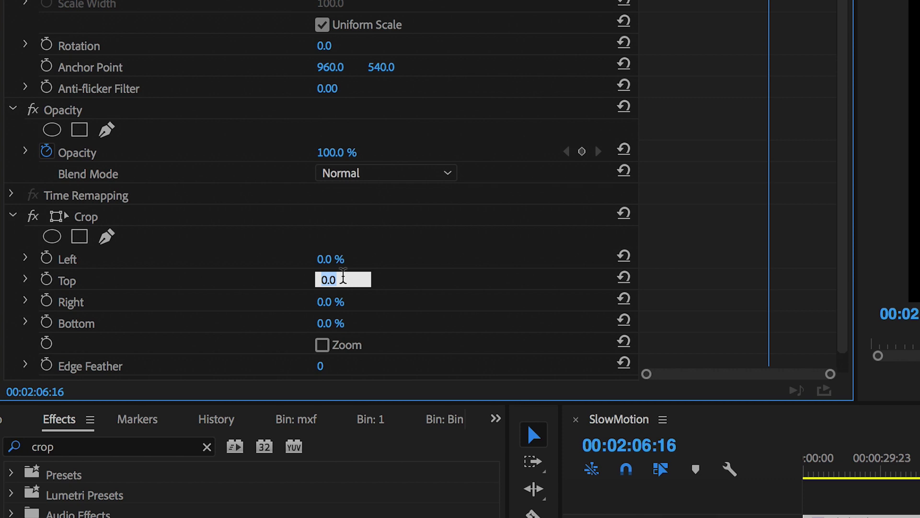
{"action": "type", "text": "85"}
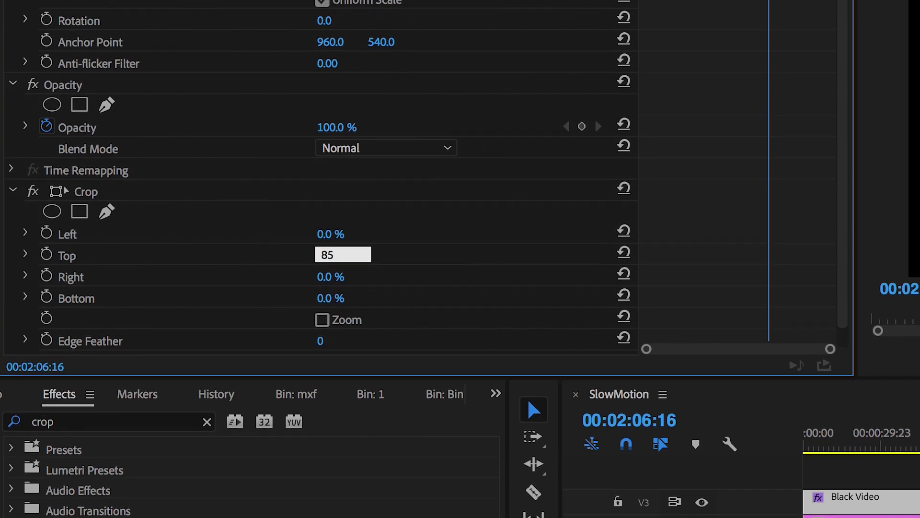
{"action": "key", "text": "Return"}
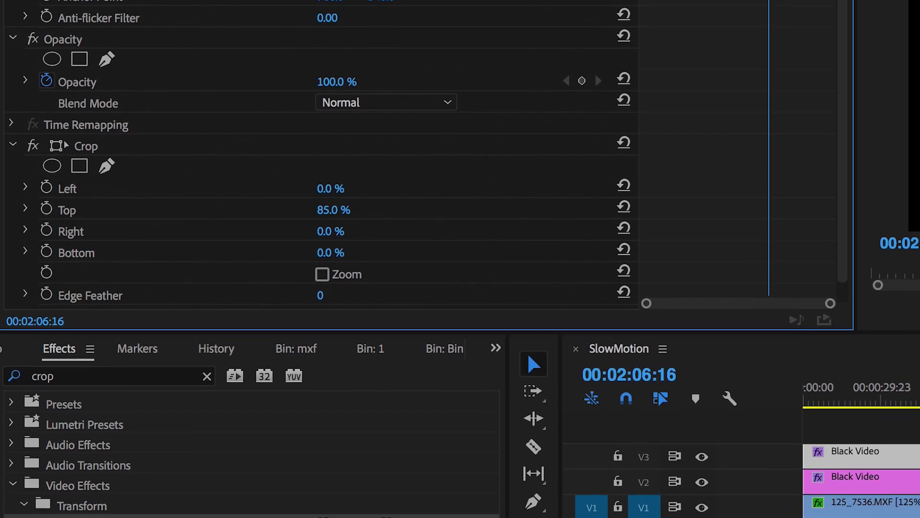
Set Crop Bottom to 85% on the V3 Black Video clip and play back the letterboxed result
{"action": "key", "text": "ctrl+z"}
{"action": "left_click", "coordinate": [331, 225]}
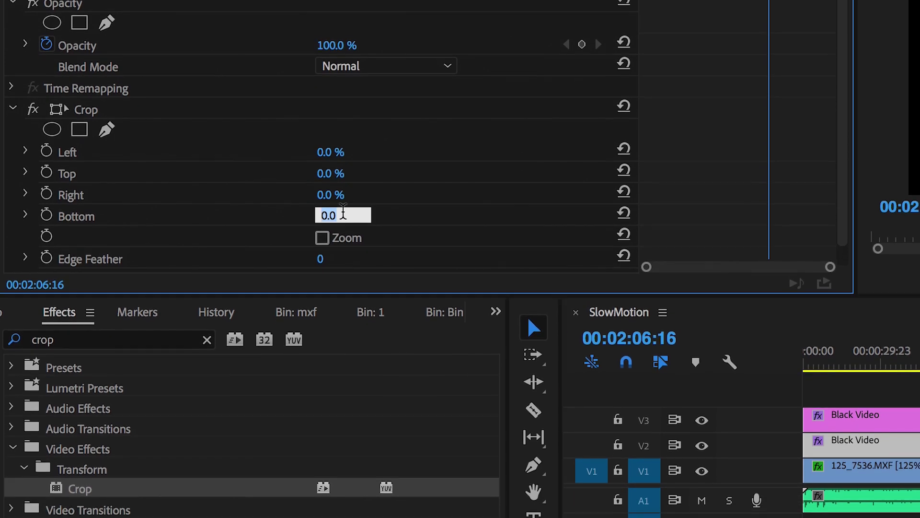
{"action": "type", "text": "85"}
{"action": "key", "text": "Return"}
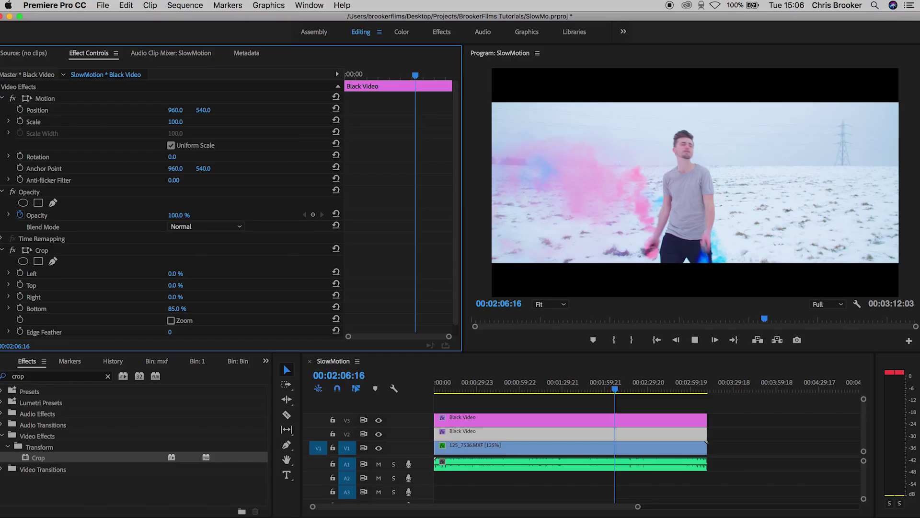
{"action": "key", "text": "space"}
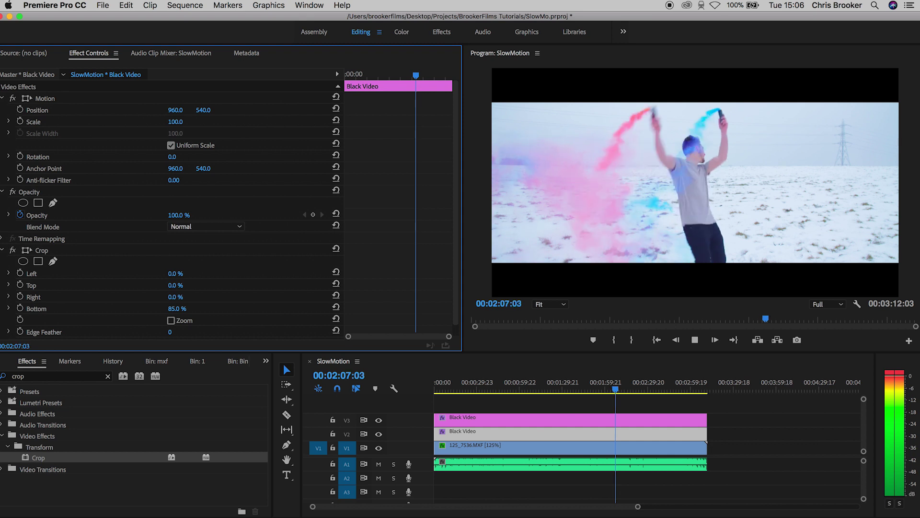
{"action": "left_click", "coordinate": [578, 389]}
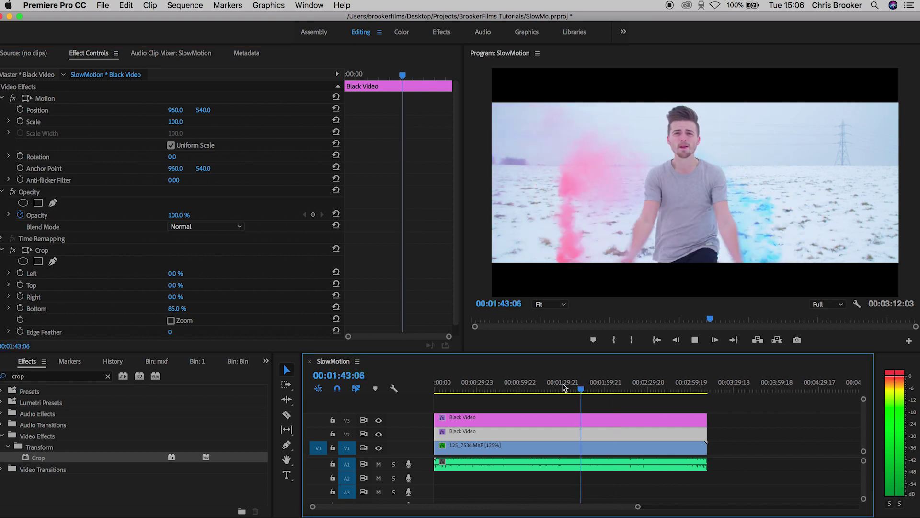